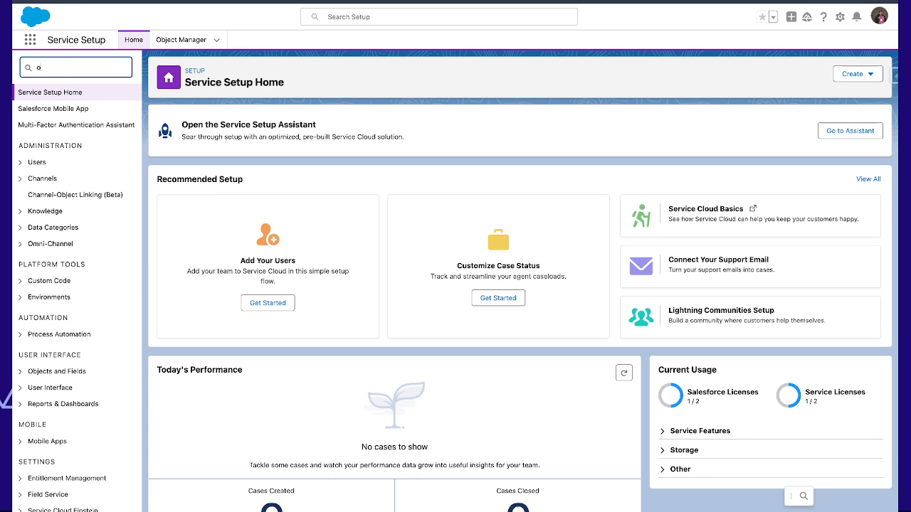
- Enable Omni-Channel in the Omni-Channel Settings, save the settings, and reload the setup page
{"action": "left_click", "coordinate": [94, 109]}
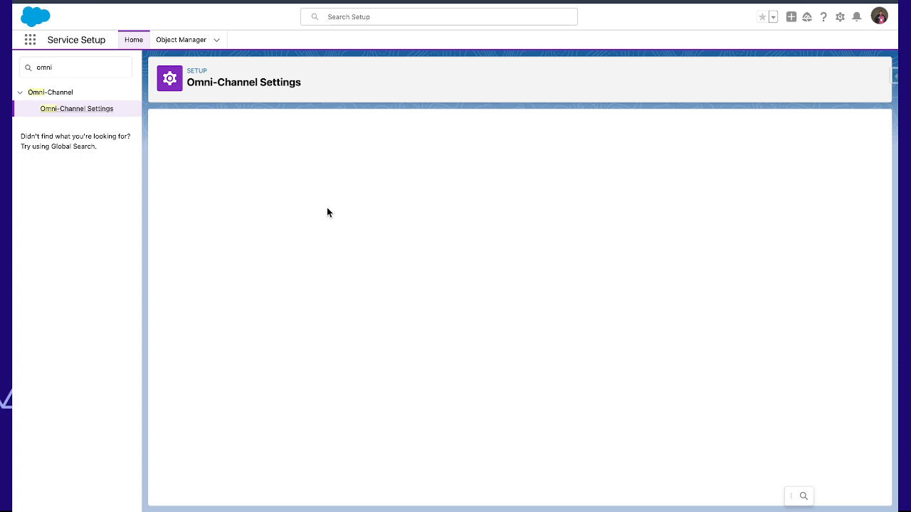
{"action": "left_click", "coordinate": [298, 184]}
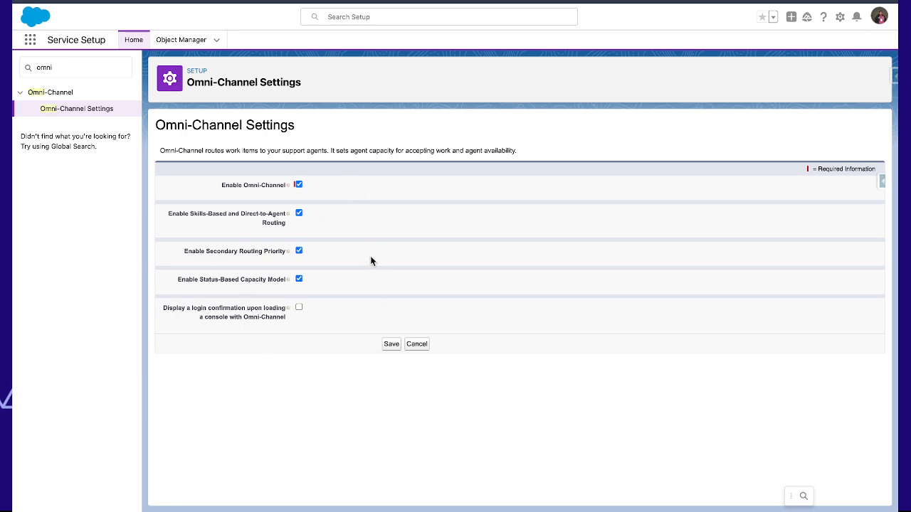
{"action": "left_click", "coordinate": [391, 343]}
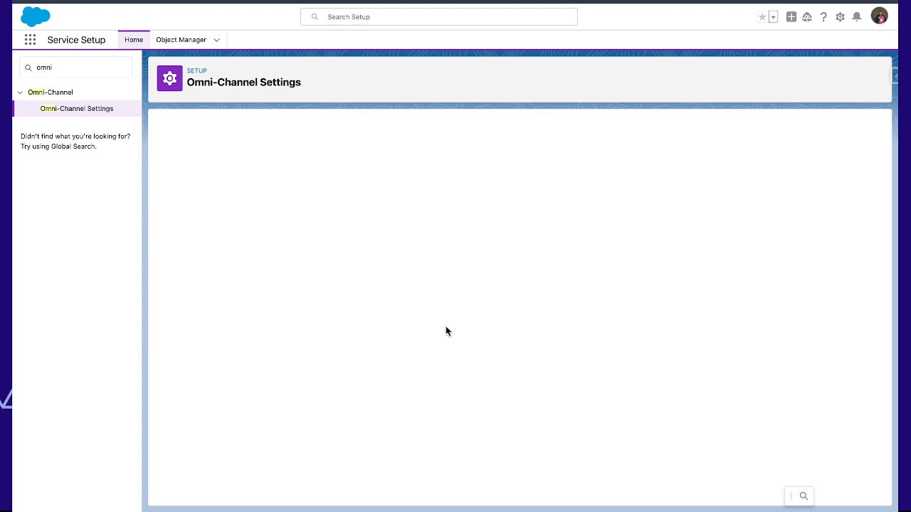
{"action": "left_click", "coordinate": [62, 1]}
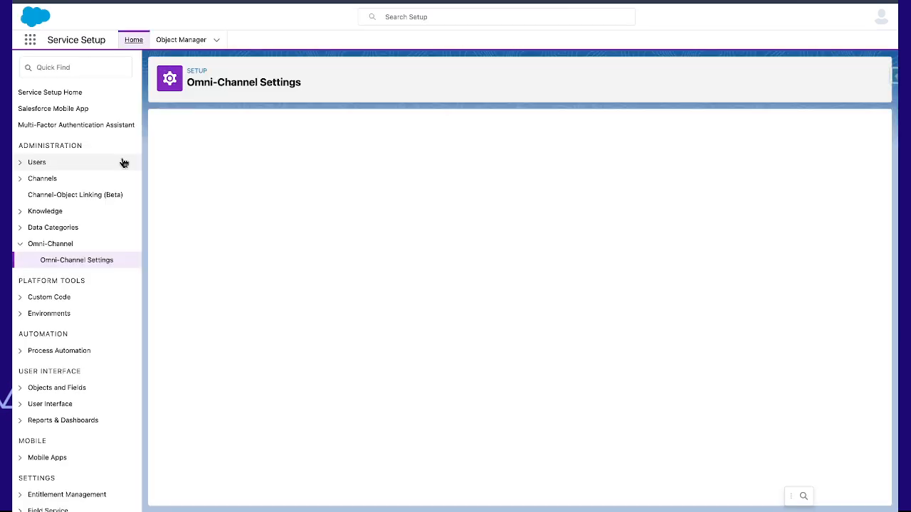
- Start a new Omni-Channel routing configuration named "test routing" with developer name test_routing, leaving the overflow assignee blank
{"action": "scroll", "coordinate": [100, 309], "scroll_direction": "down", "scroll_amount": 3}
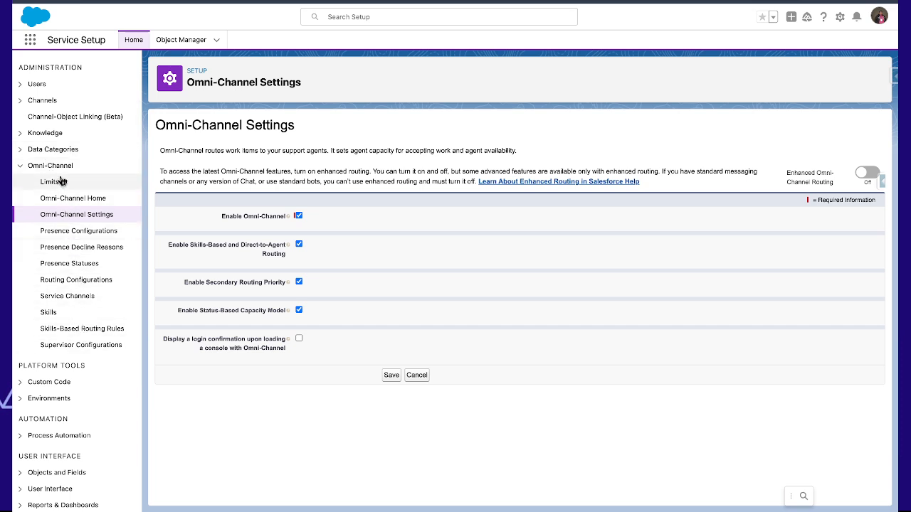
{"action": "left_click", "coordinate": [101, 281]}
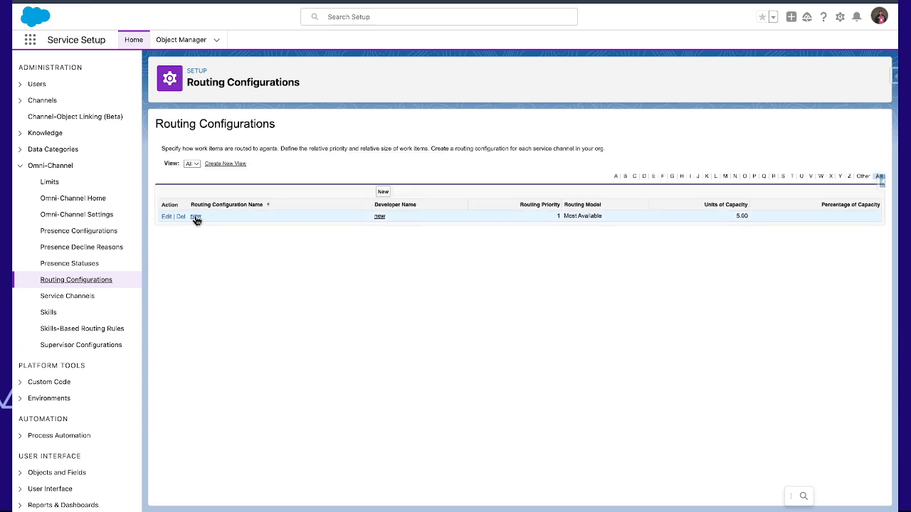
{"action": "left_click", "coordinate": [383, 193]}
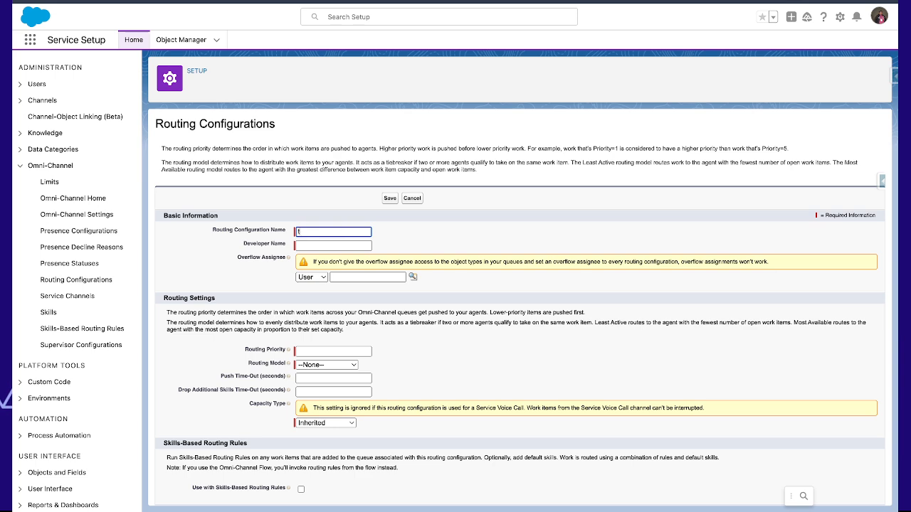
{"action": "type", "text": "test t routing"}
{"action": "left_click", "coordinate": [347, 246]}
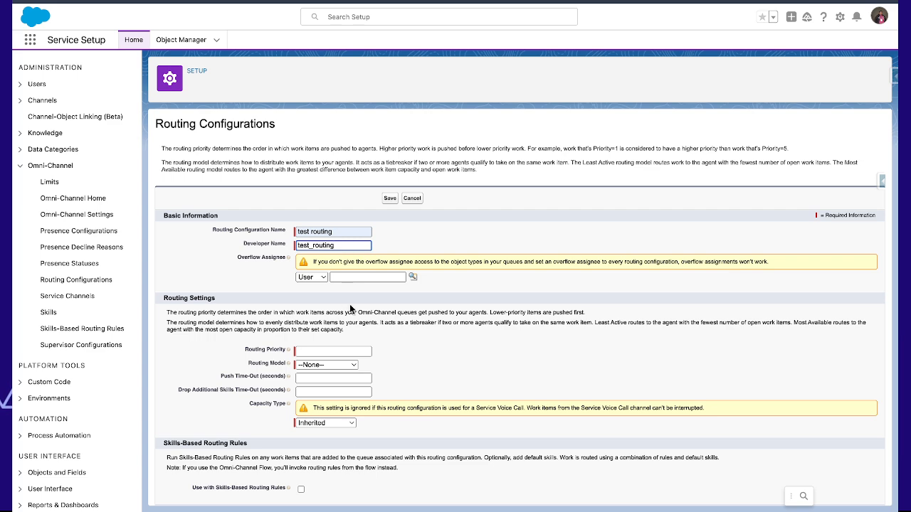
{"action": "left_click", "coordinate": [319, 278]}
{"action": "left_click", "coordinate": [364, 279]}
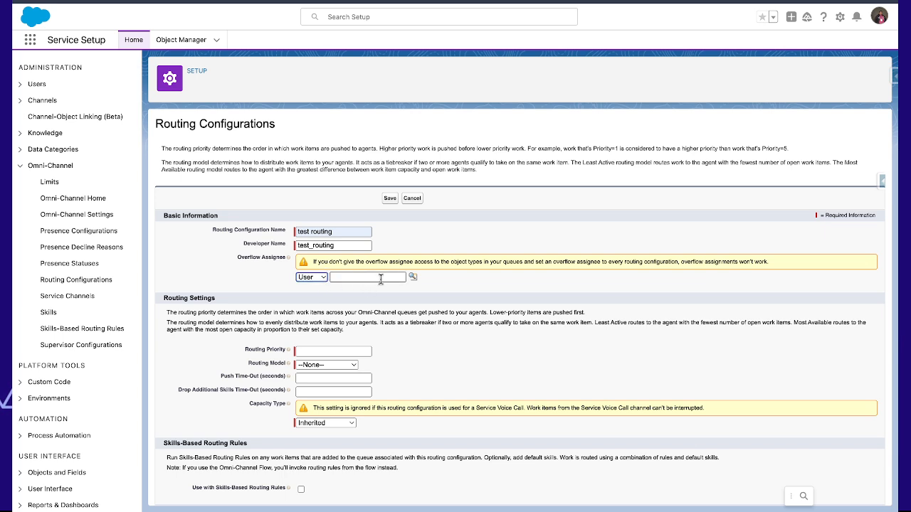
- Set routing priority 1, routing model Most Available and 5 units of capacity, and save the routing configuration
{"action": "left_click", "coordinate": [341, 351]}
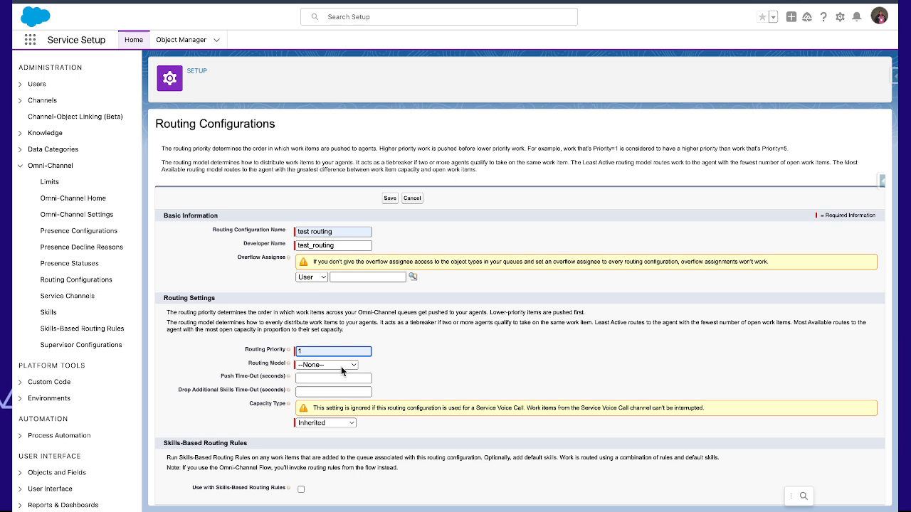
{"action": "left_click", "coordinate": [341, 366]}
{"action": "left_click", "coordinate": [341, 379]}
{"action": "scroll", "coordinate": [338, 427], "scroll_direction": "down", "scroll_amount": 3}
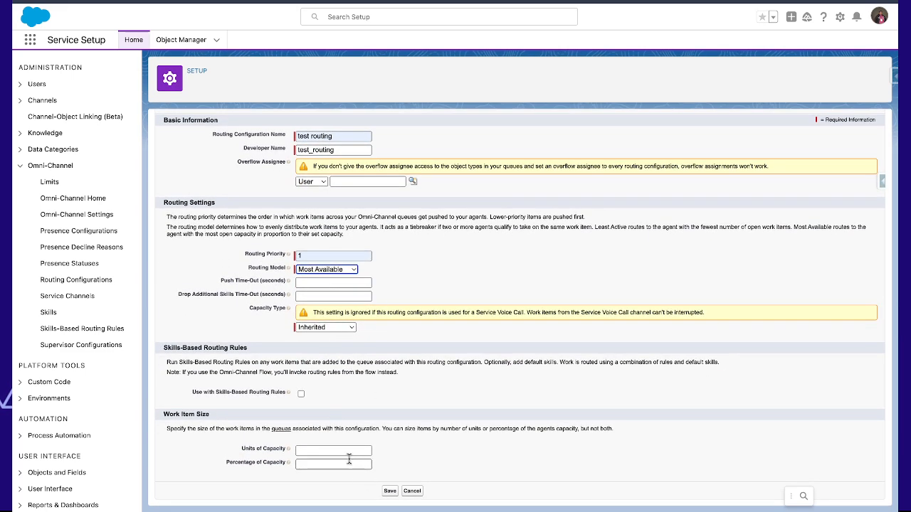
{"action": "left_click", "coordinate": [347, 458]}
{"action": "left_click", "coordinate": [351, 451]}
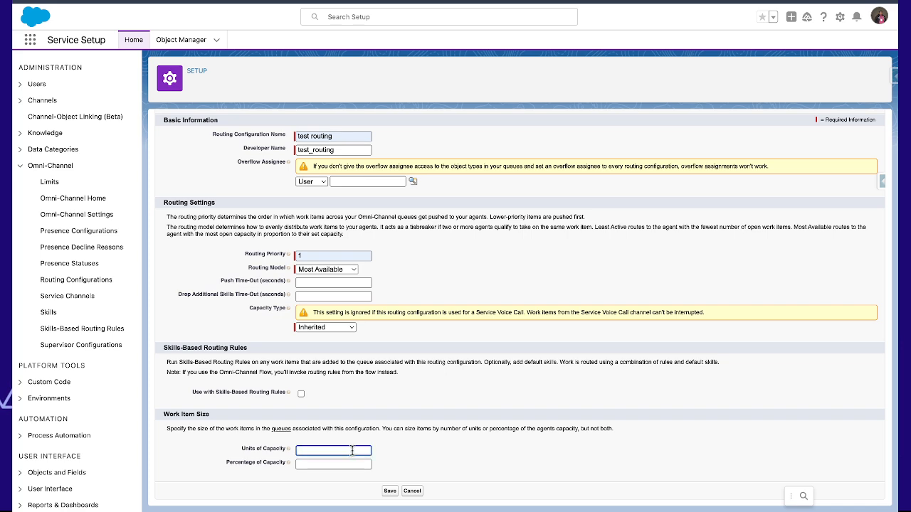
{"action": "type", "text": "5"}
{"action": "left_click", "coordinate": [393, 493]}
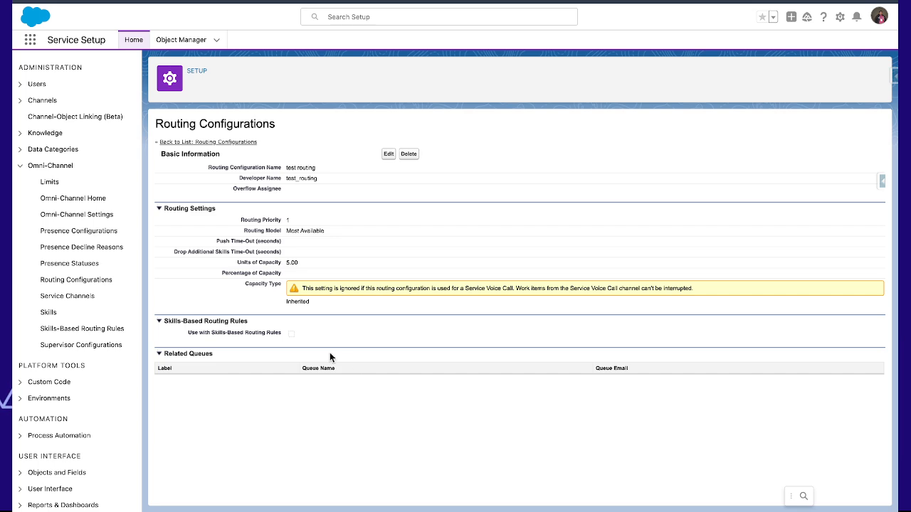
- Review the existing Omni-Channel presence statuses and presence configurations
{"action": "left_click", "coordinate": [88, 272]}
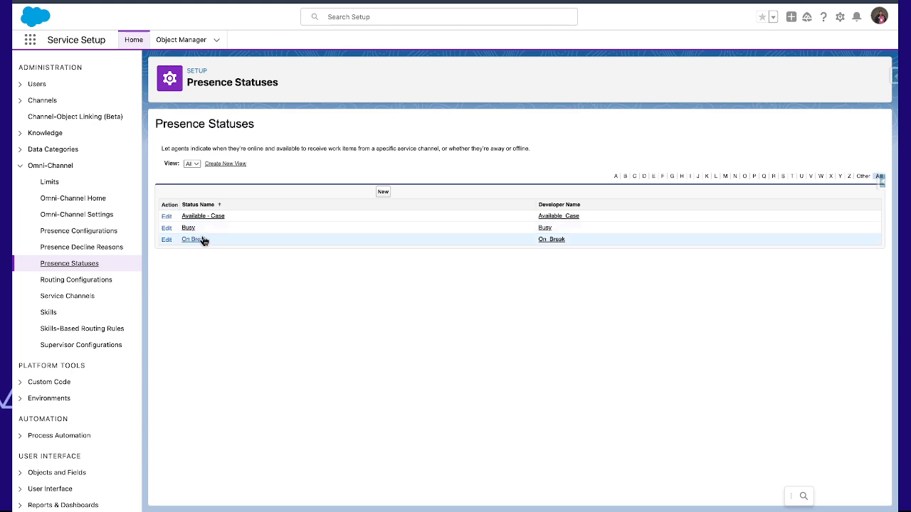
{"action": "left_click", "coordinate": [87, 231]}
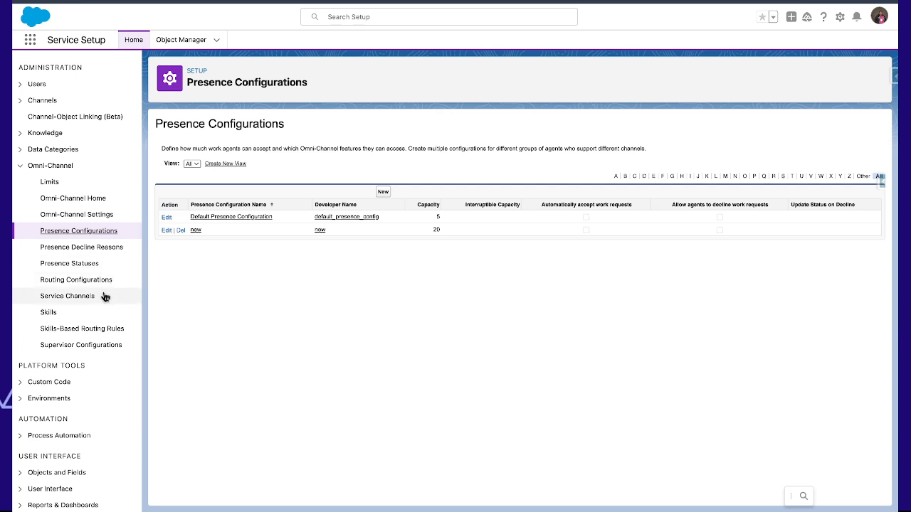
- Try to create a service channel named "test channel" with developer name test_channel for the Case object
{"action": "left_click", "coordinate": [83, 296]}
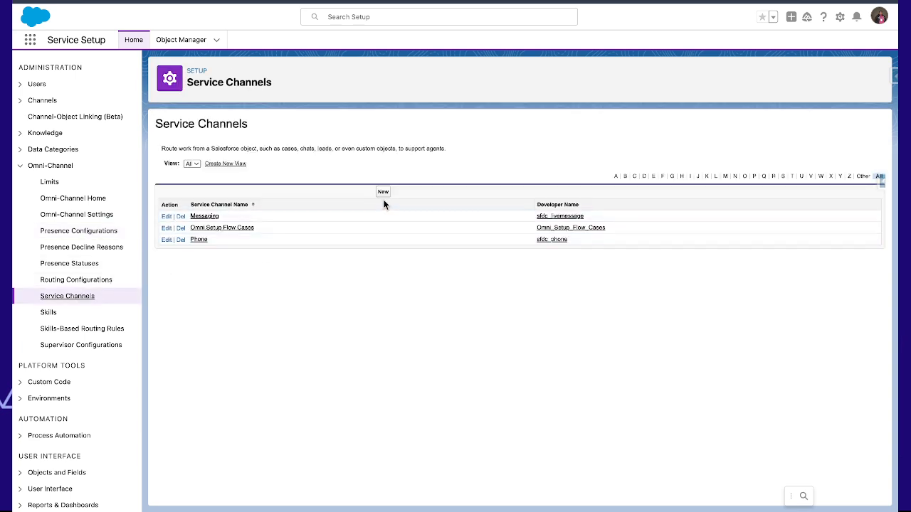
{"action": "left_click", "coordinate": [383, 194]}
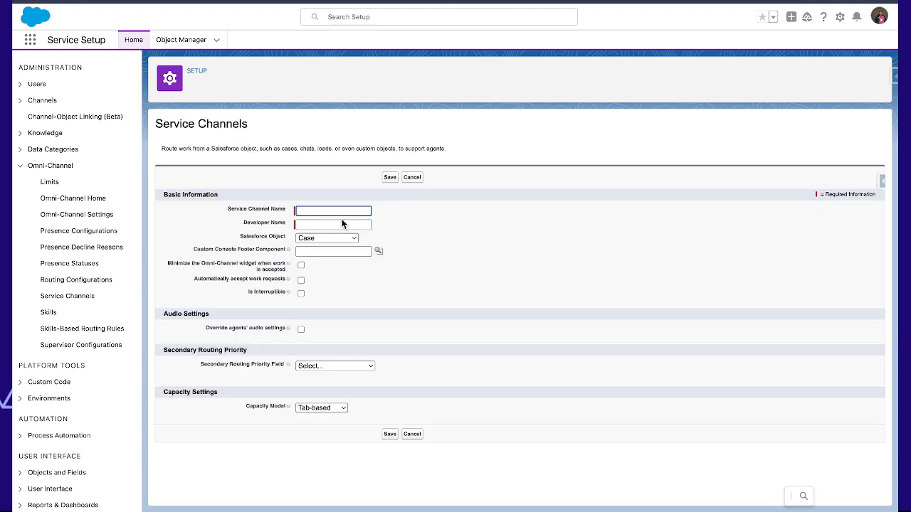
{"action": "type", "text": "test channel"}
{"action": "left_click", "coordinate": [321, 225]}
{"action": "left_click", "coordinate": [334, 366]}
{"action": "left_click", "coordinate": [334, 366]}
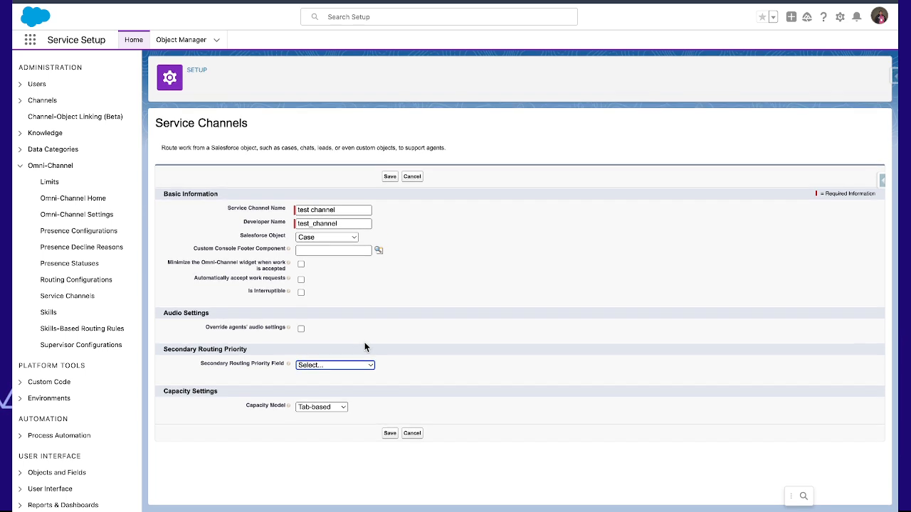
{"action": "left_click", "coordinate": [390, 434]}
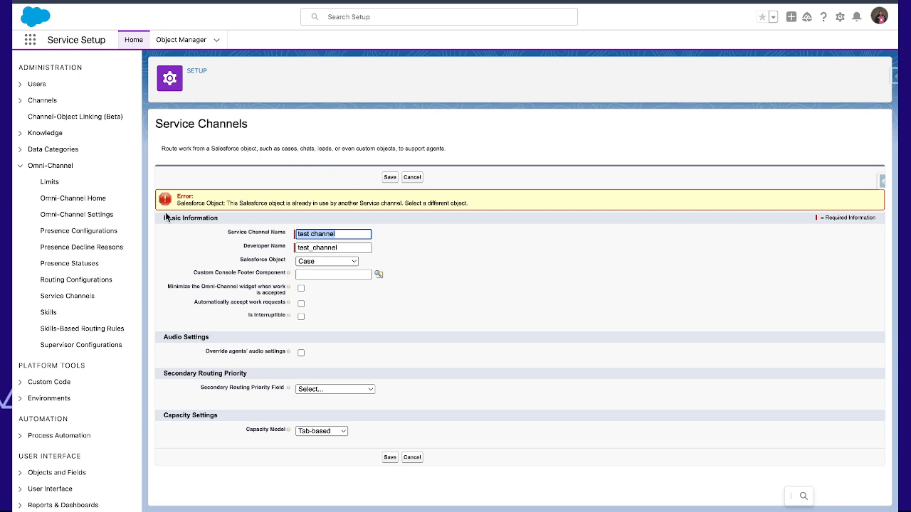
- Return to the service channel list and inspect the details of Omni Setup Flow Cases
{"action": "left_click", "coordinate": [91, 297]}
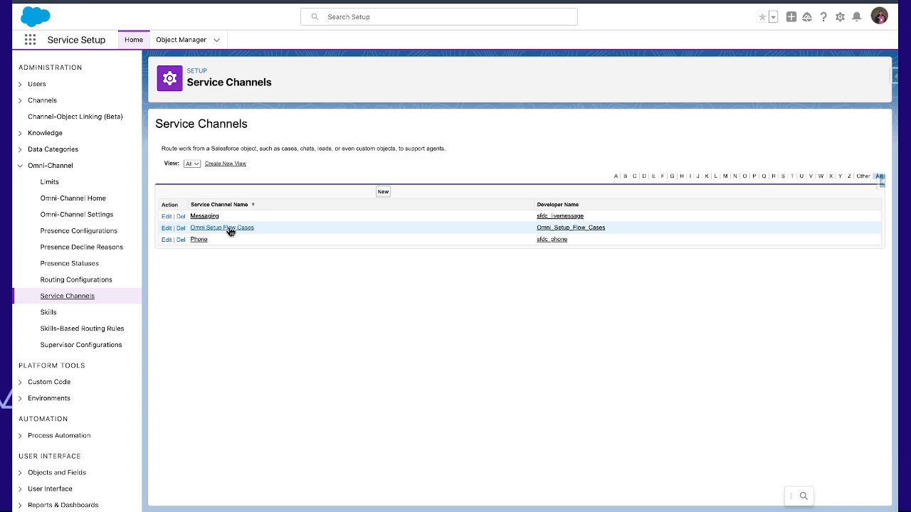
{"action": "left_click", "coordinate": [222, 228]}
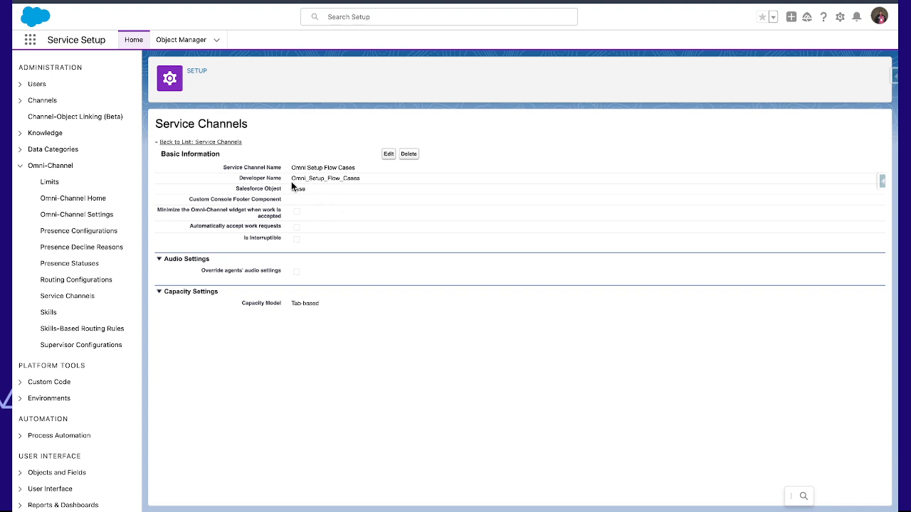
- Search the setup for "queu" and open the Queues page
{"action": "scroll", "coordinate": [67, 239], "scroll_direction": "up", "scroll_amount": 2}
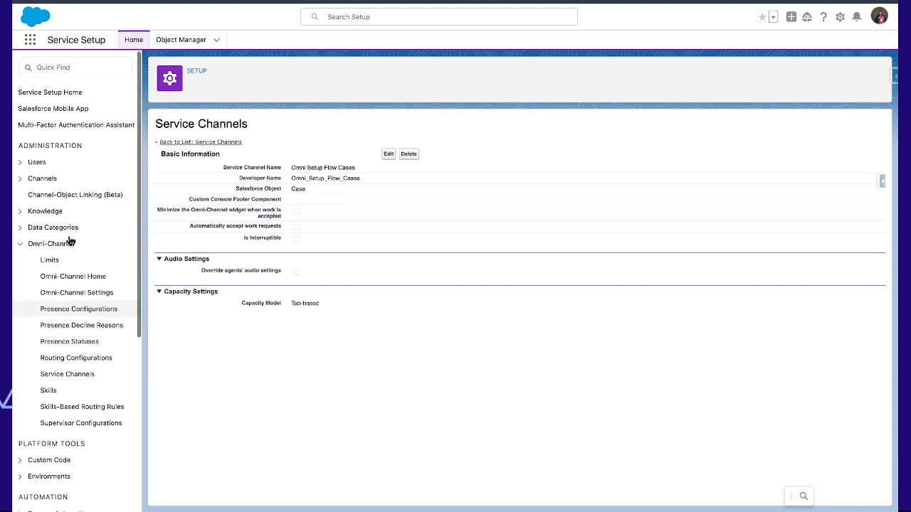
{"action": "left_click", "coordinate": [72, 71]}
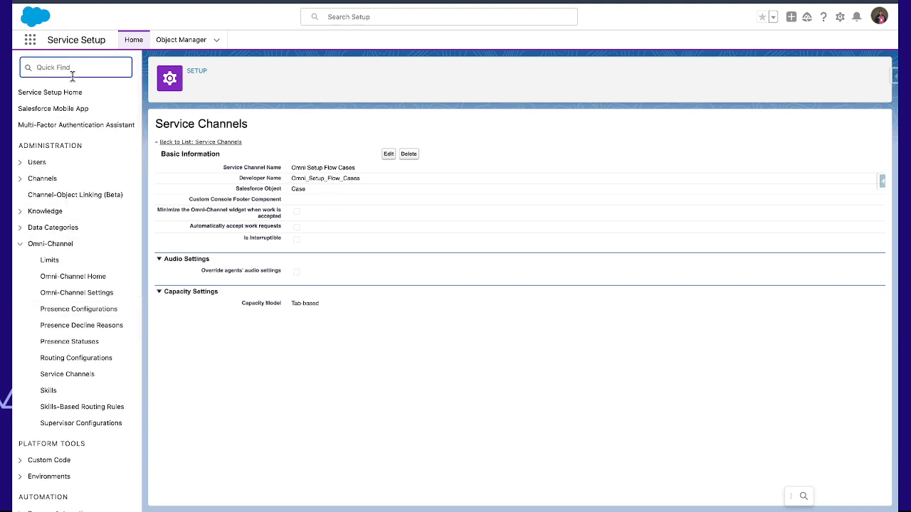
{"action": "type", "text": "queu"}
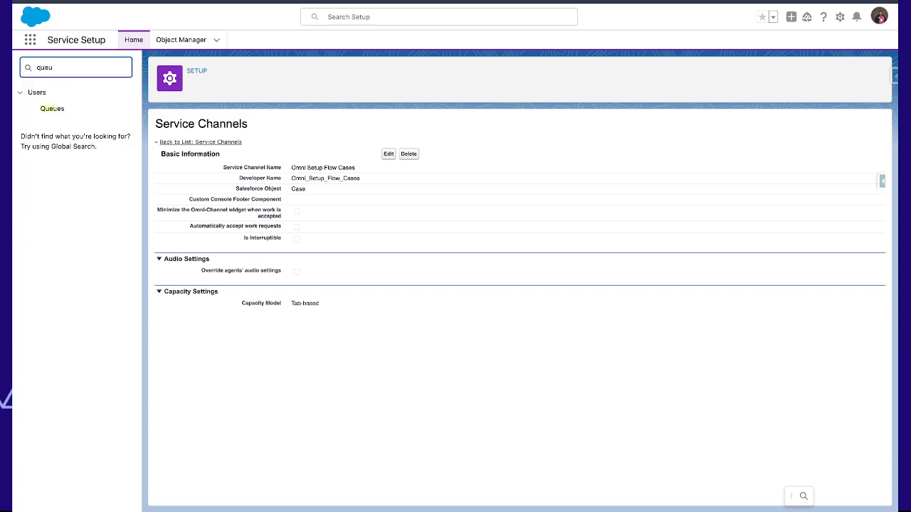
{"action": "left_click", "coordinate": [54, 110]}
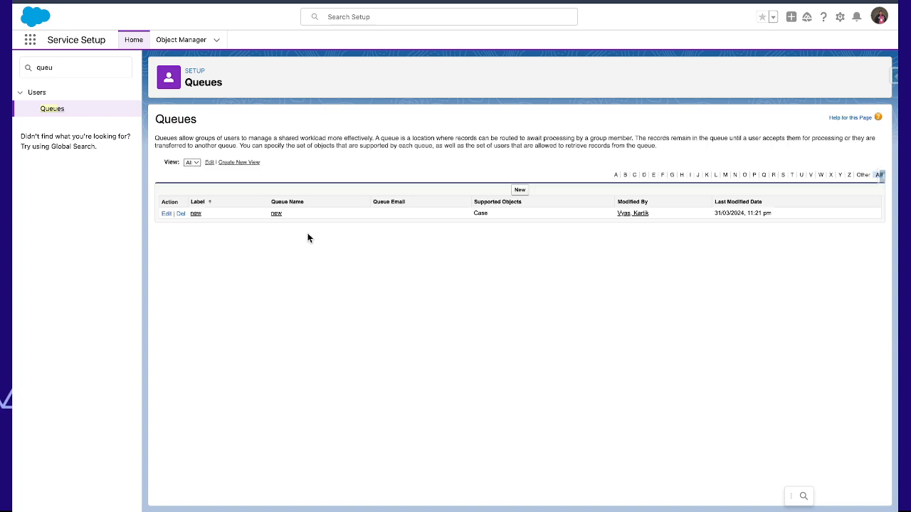
- Inspect the existing queue labelled "new", including its routing configuration, and return to the queue list
{"action": "left_click", "coordinate": [196, 213]}
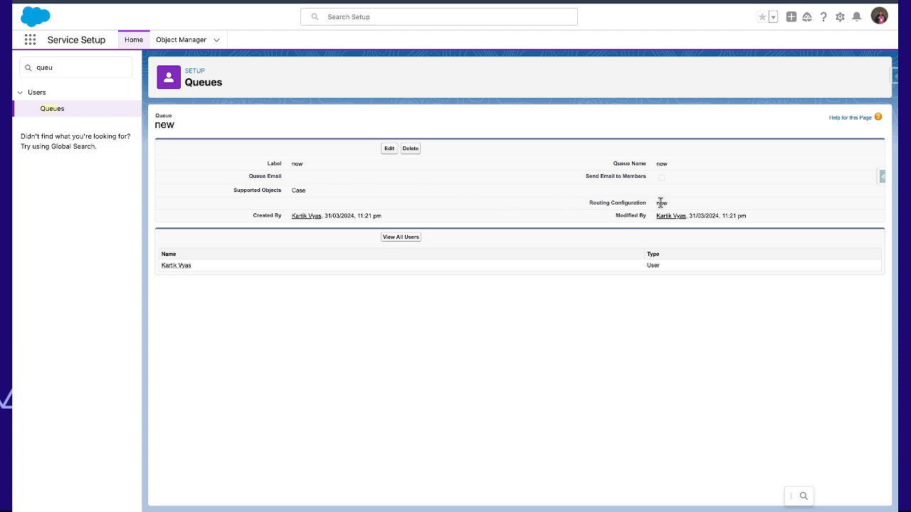
{"action": "left_click", "coordinate": [68, 111]}
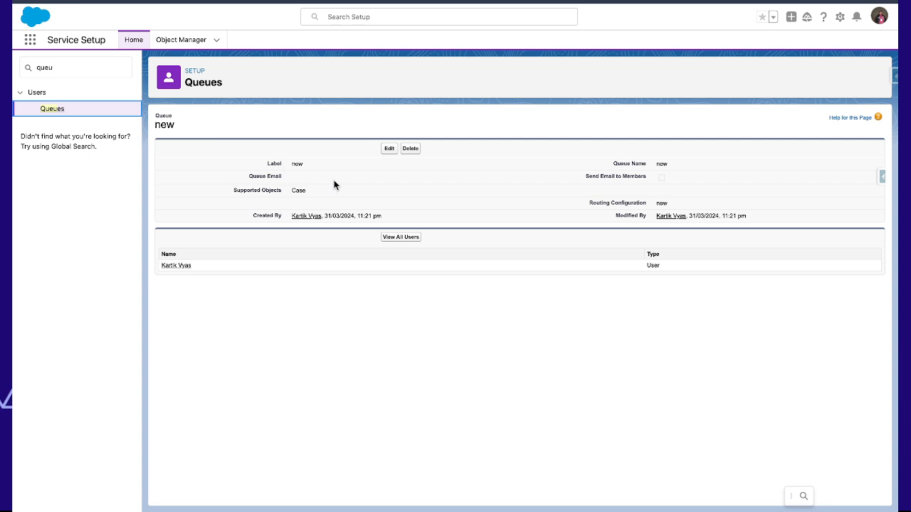
{"action": "left_click", "coordinate": [55, 110]}
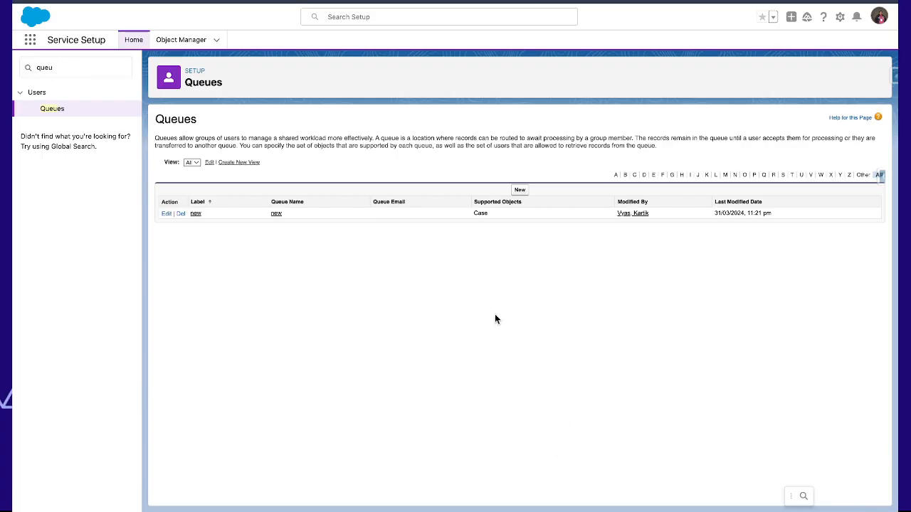
- Start a new queue labelled "test routing queue" with name test_routing_queue, and link it to the test_routing routing configuration
{"action": "left_click", "coordinate": [520, 191]}
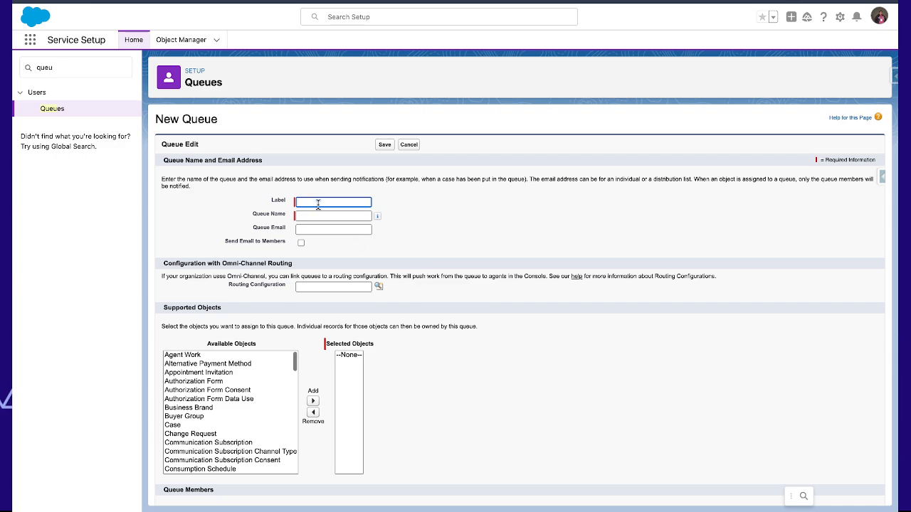
{"action": "type", "text": "test routing queue"}
{"action": "left_click", "coordinate": [318, 216]}
{"action": "left_click", "coordinate": [319, 229]}
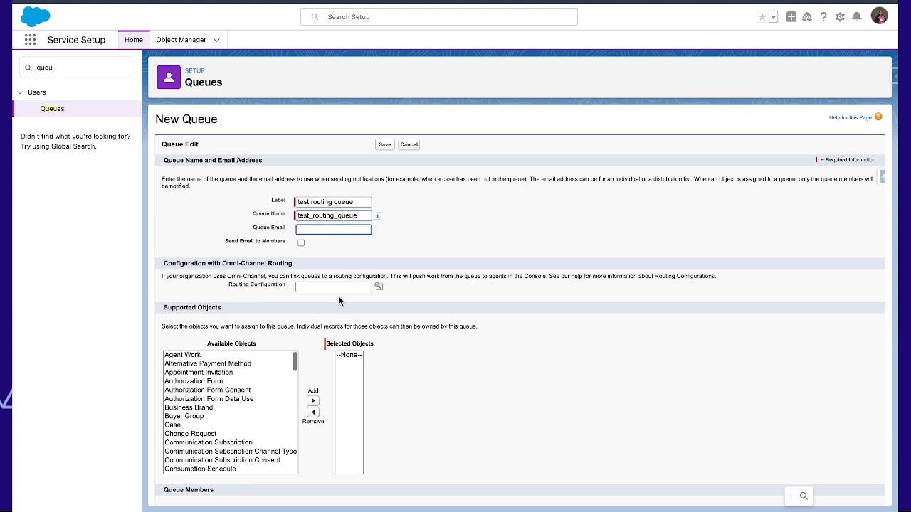
{"action": "left_click", "coordinate": [381, 287]}
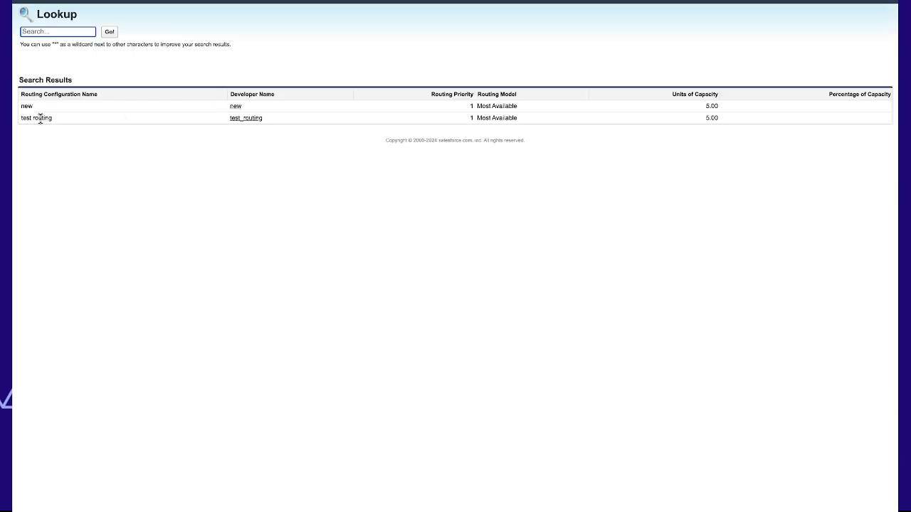
{"action": "left_click", "coordinate": [257, 118]}
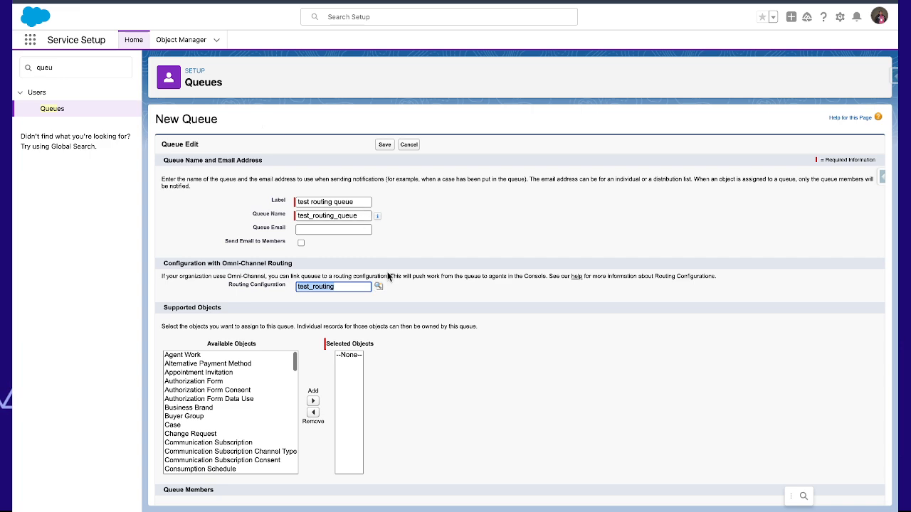
- Add Case to the new queue's supported objects
{"action": "scroll", "coordinate": [388, 277], "scroll_direction": "down", "scroll_amount": 3}
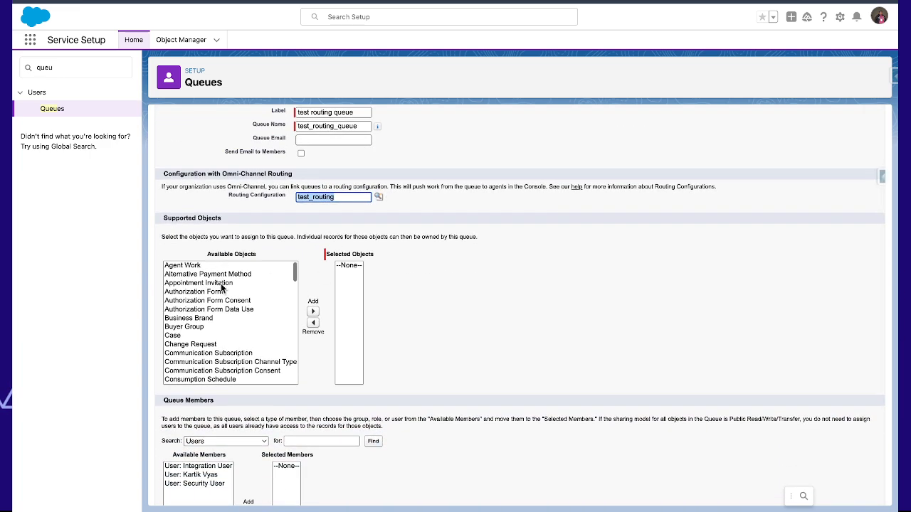
{"action": "left_click", "coordinate": [184, 336]}
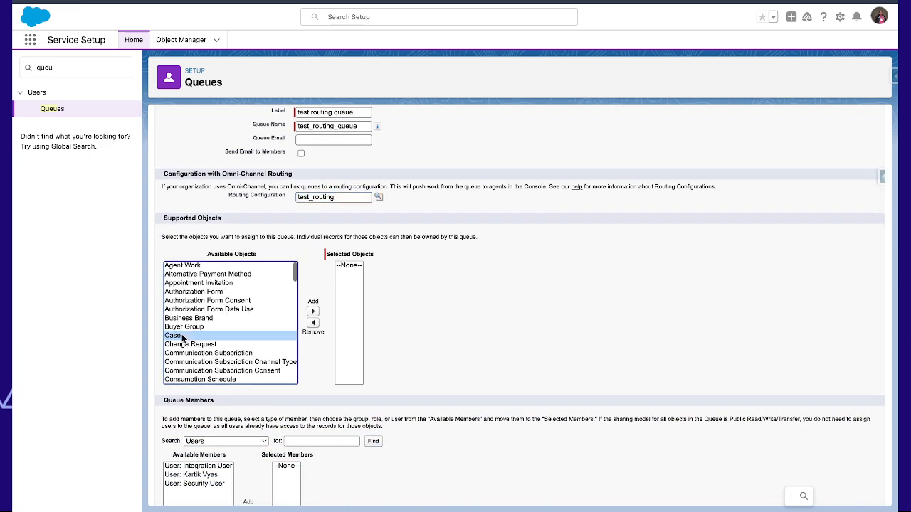
{"action": "left_click", "coordinate": [313, 311]}
{"action": "scroll", "coordinate": [318, 314], "scroll_direction": "down", "scroll_amount": 3}
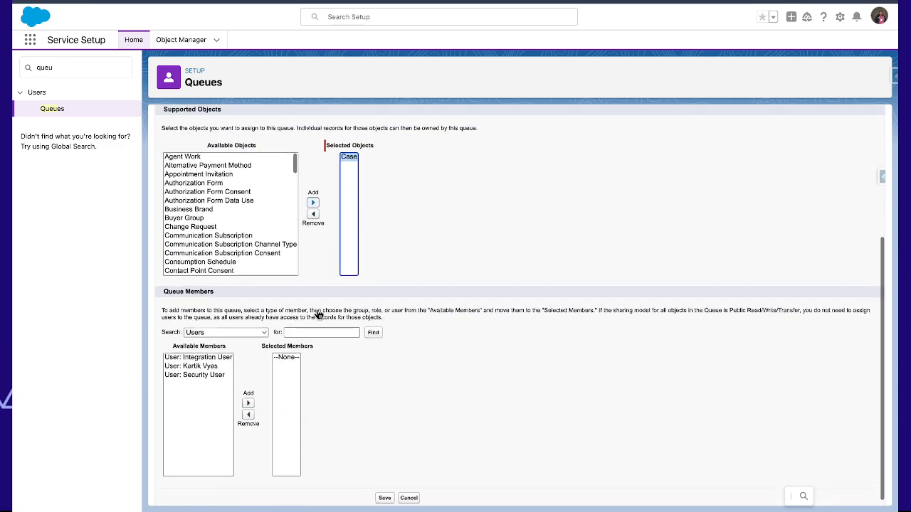
- Add the agent's user record to the new queue's selected members and save the queue
{"action": "left_click", "coordinate": [213, 360]}
{"action": "left_click", "coordinate": [248, 399]}
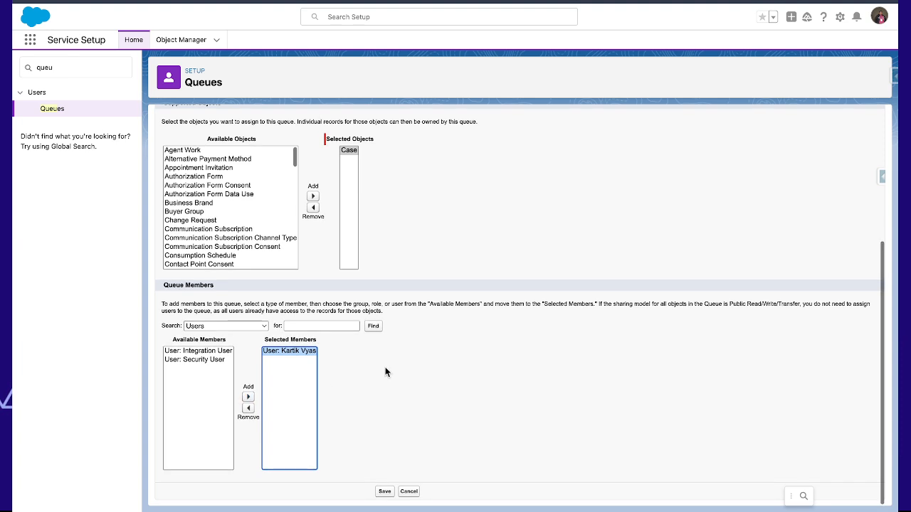
{"action": "left_click", "coordinate": [385, 492]}
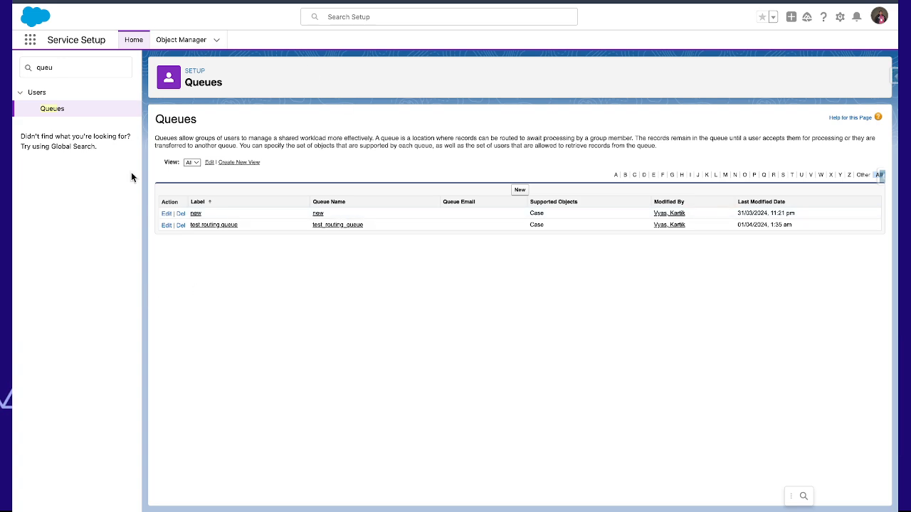
- Search the setup for "app" and open the App Manager page
{"action": "left_click", "coordinate": [69, 64]}
{"action": "double_click", "coordinate": [70, 64]}
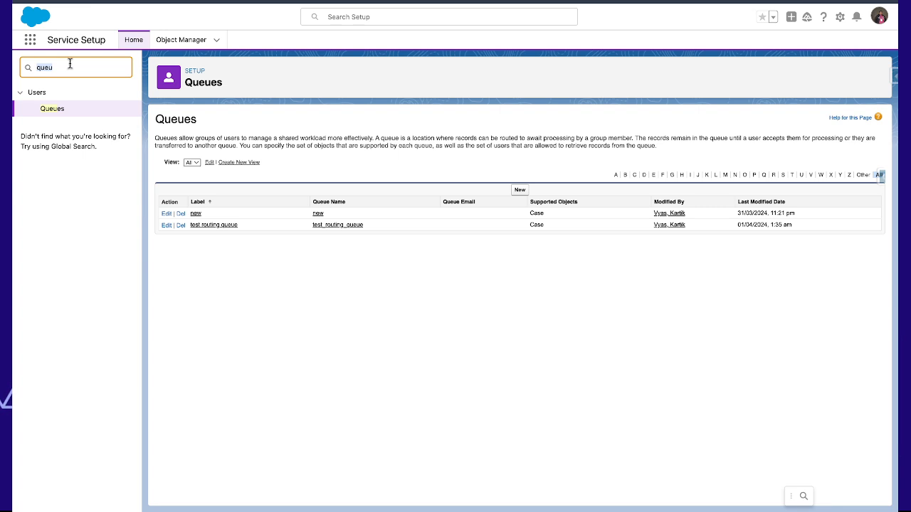
{"action": "type", "text": "app"}
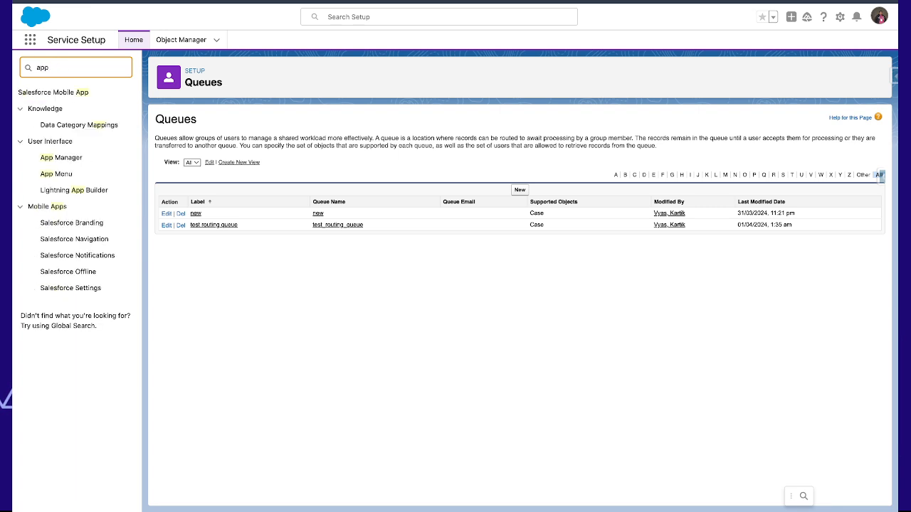
{"action": "left_click", "coordinate": [54, 160]}
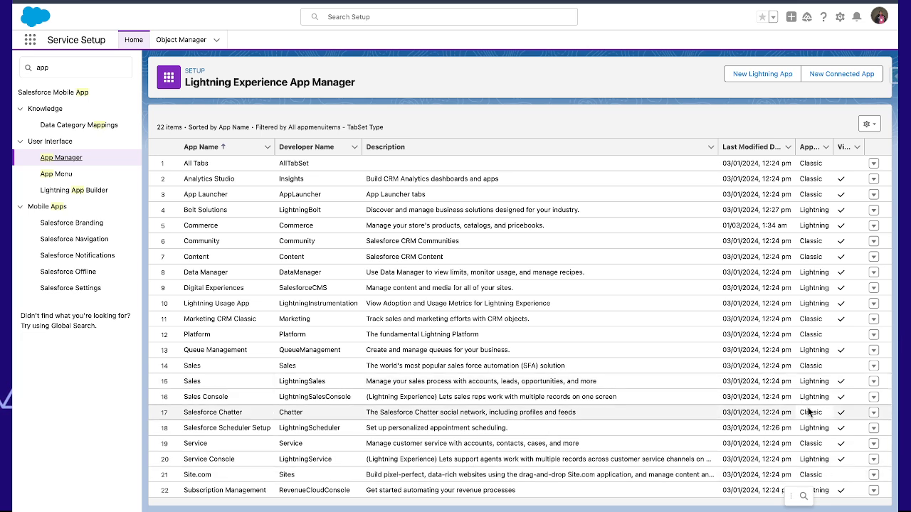
- Open the Lightning Service Console app for editing and check the Omni-Channel entry among its utility items
{"action": "left_click", "coordinate": [874, 459]}
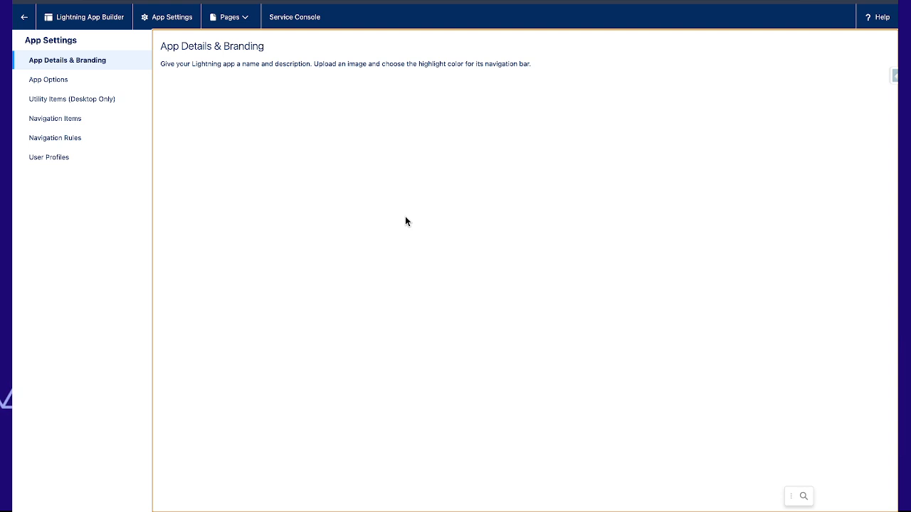
{"action": "left_click", "coordinate": [77, 98]}
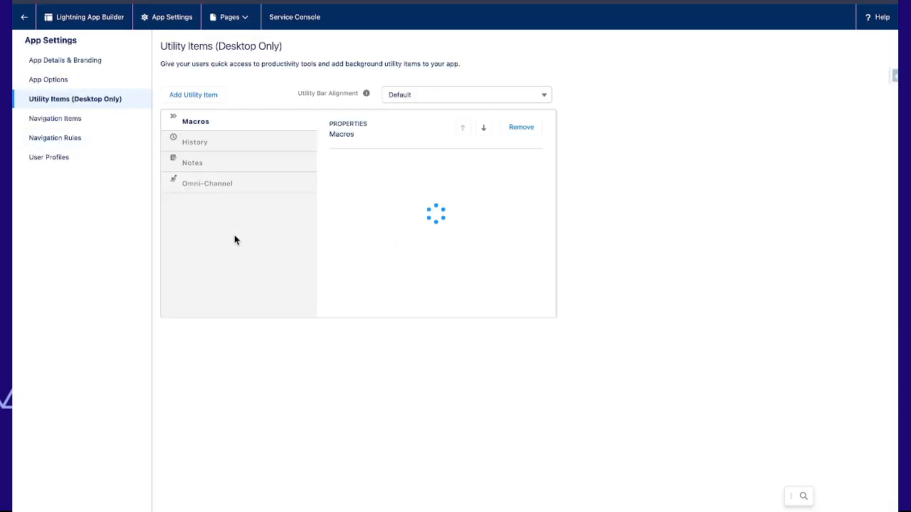
{"action": "left_click", "coordinate": [216, 192]}
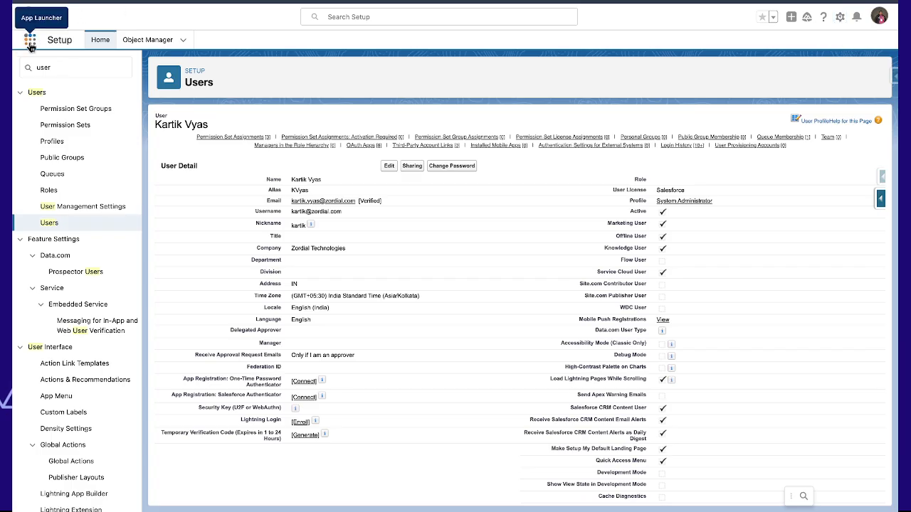
- Switch to the Service Console app and bring up the case record that is already open there
{"action": "left_click", "coordinate": [30, 42]}
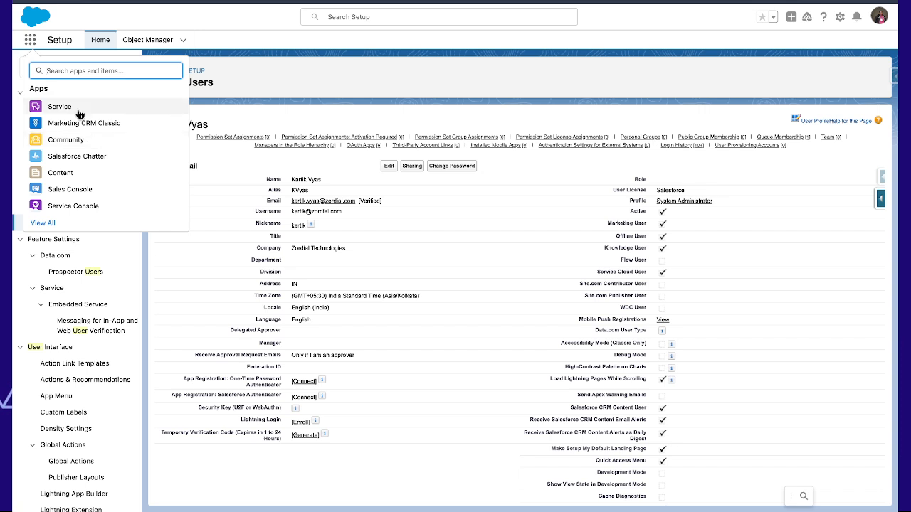
{"action": "left_click", "coordinate": [73, 206]}
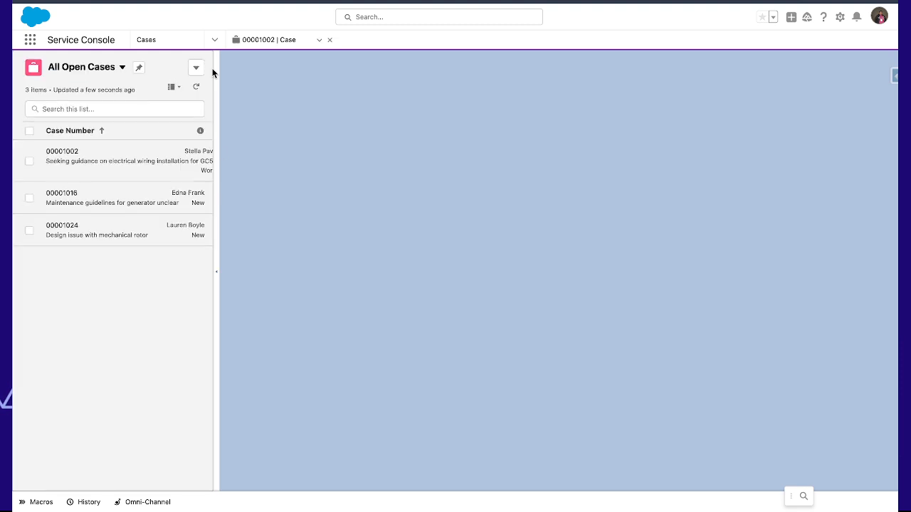
{"action": "left_click", "coordinate": [267, 47]}
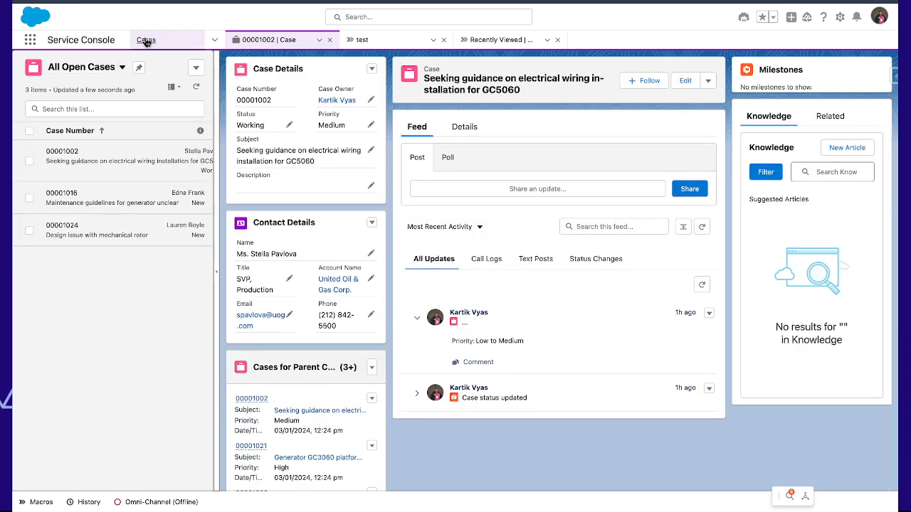
- Start a new case from the Cases list, keeping priority Medium, and set its case origin to Web
{"action": "left_click", "coordinate": [153, 40]}
{"action": "left_click", "coordinate": [747, 71]}
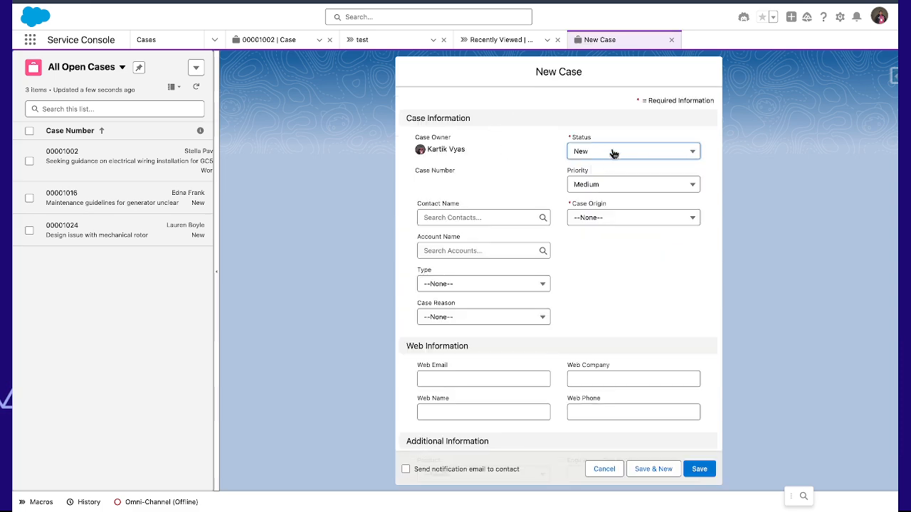
{"action": "left_click", "coordinate": [614, 184]}
{"action": "left_click", "coordinate": [613, 184]}
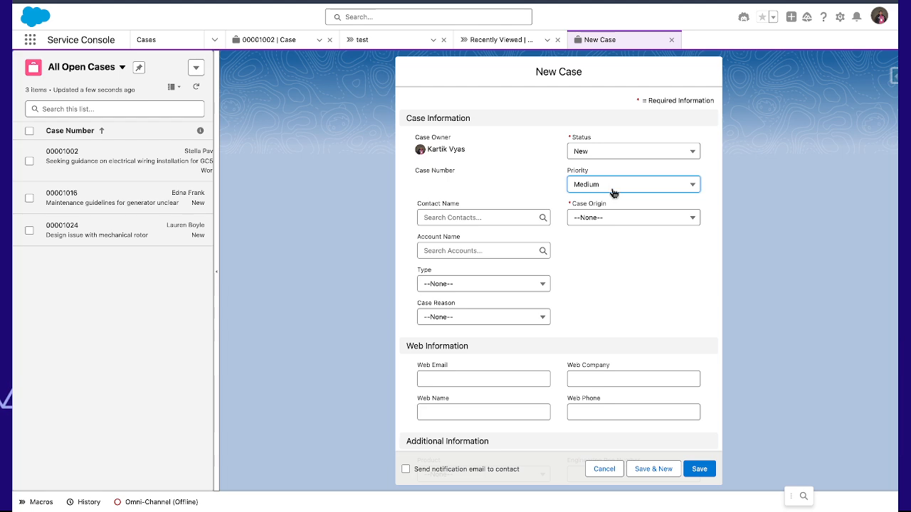
{"action": "left_click", "coordinate": [610, 217]}
{"action": "left_click", "coordinate": [597, 293]}
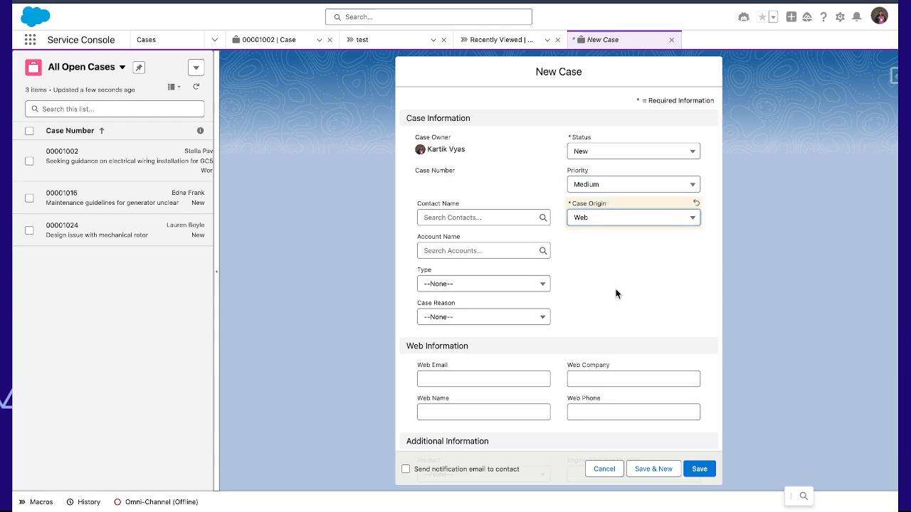
- Enter "test omni channel" as the new case's subject and save the case
{"action": "scroll", "coordinate": [550, 345], "scroll_direction": "down", "scroll_amount": 5}
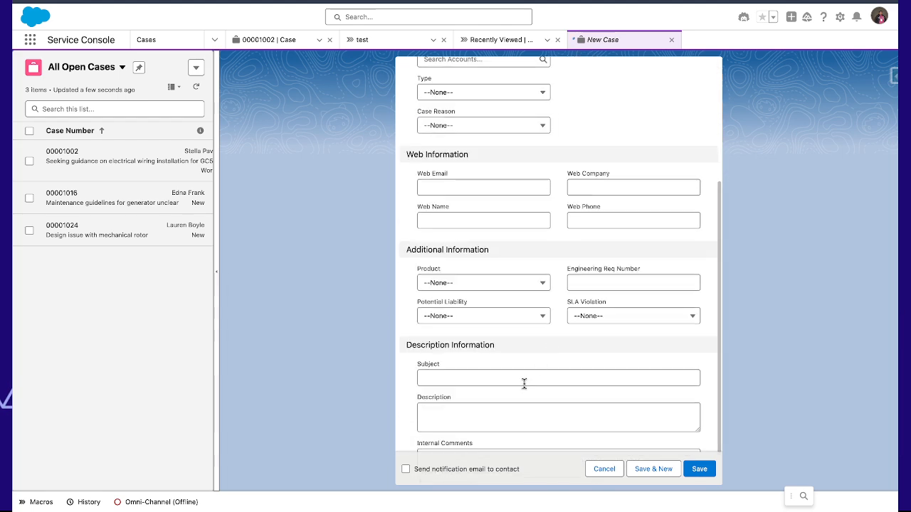
{"action": "left_click", "coordinate": [524, 378]}
{"action": "type", "text": "test"}
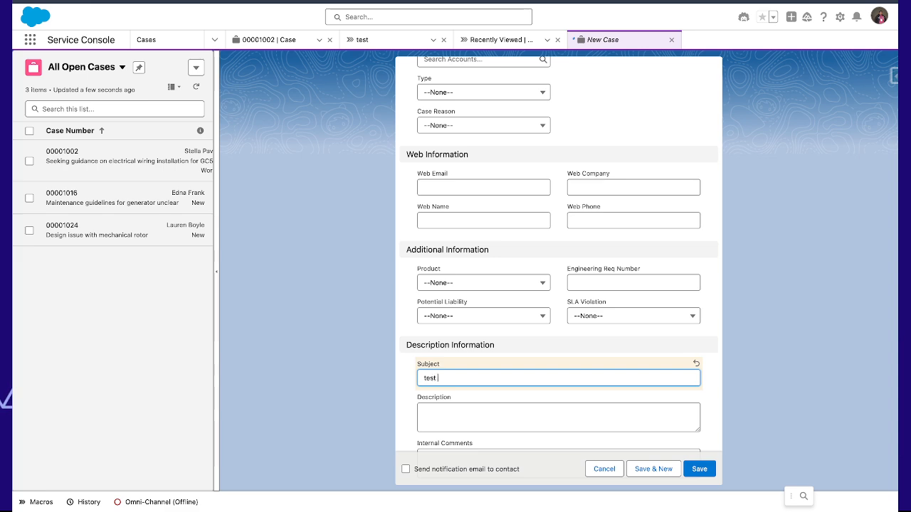
{"action": "type", "text": " omni channel"}
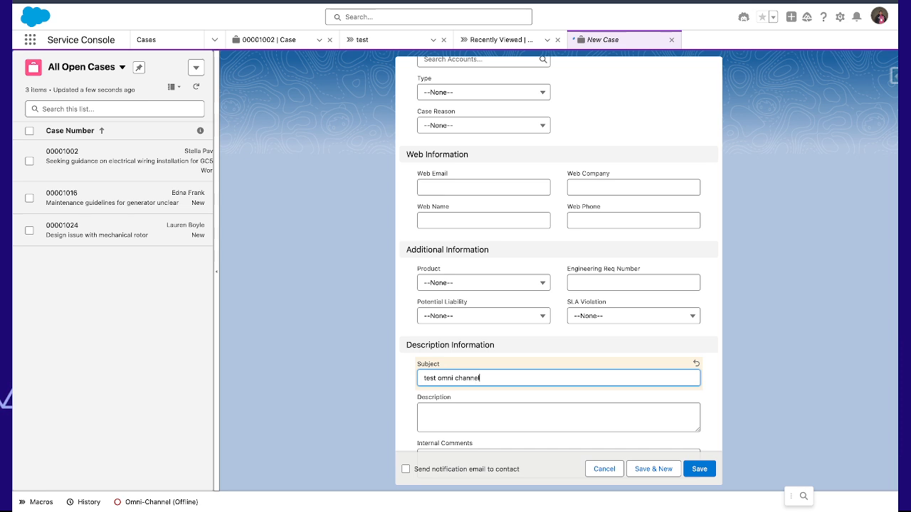
{"action": "left_click", "coordinate": [711, 473]}
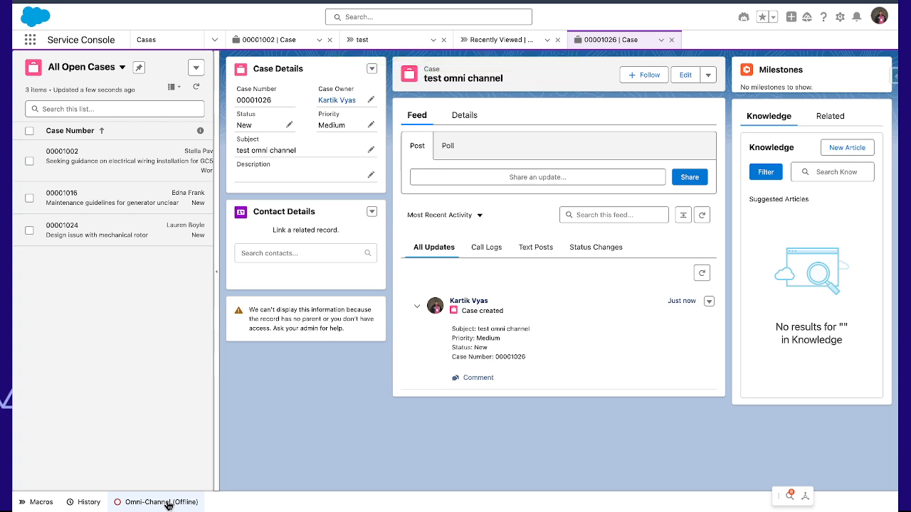
- Set the agent's Omni-Channel presence status to Available - Case
{"action": "left_click", "coordinate": [168, 502]}
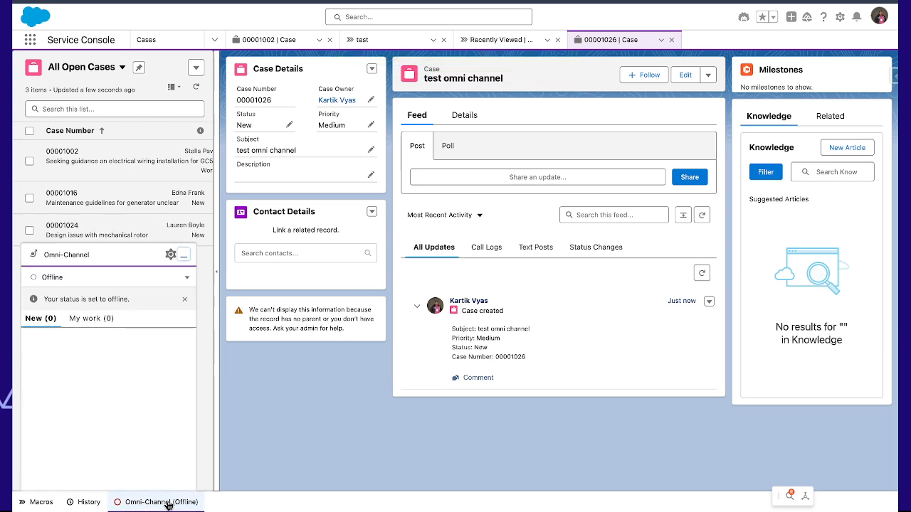
{"action": "left_click", "coordinate": [188, 278]}
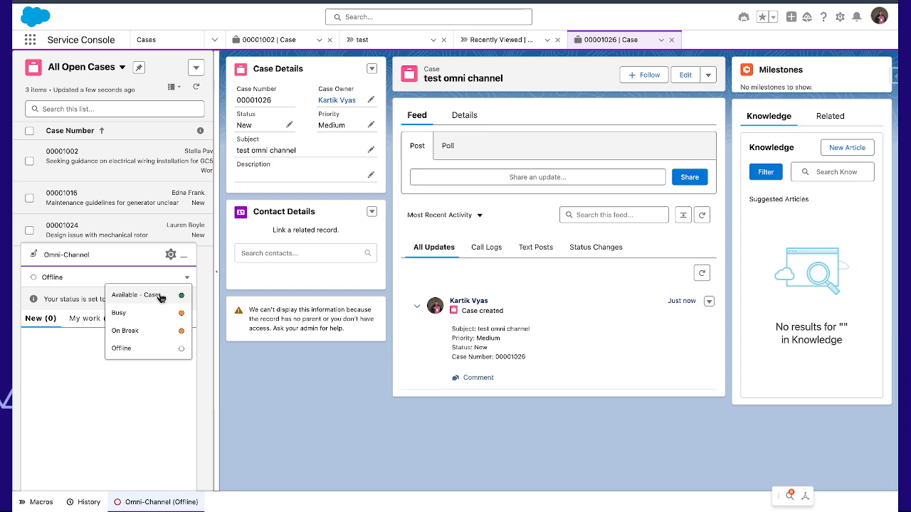
{"action": "left_click", "coordinate": [161, 296]}
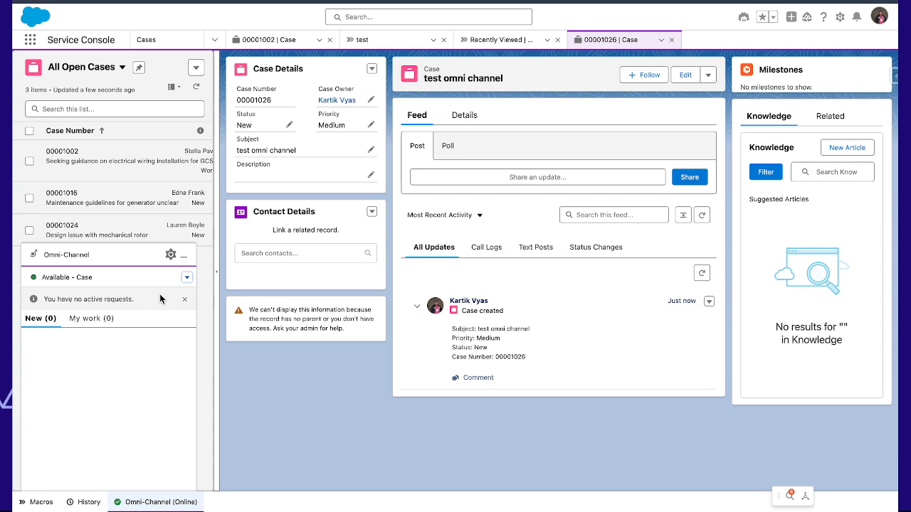
- Change the owner of the "test omni channel" case to the queue "test routing queue"
{"action": "left_click", "coordinate": [463, 119]}
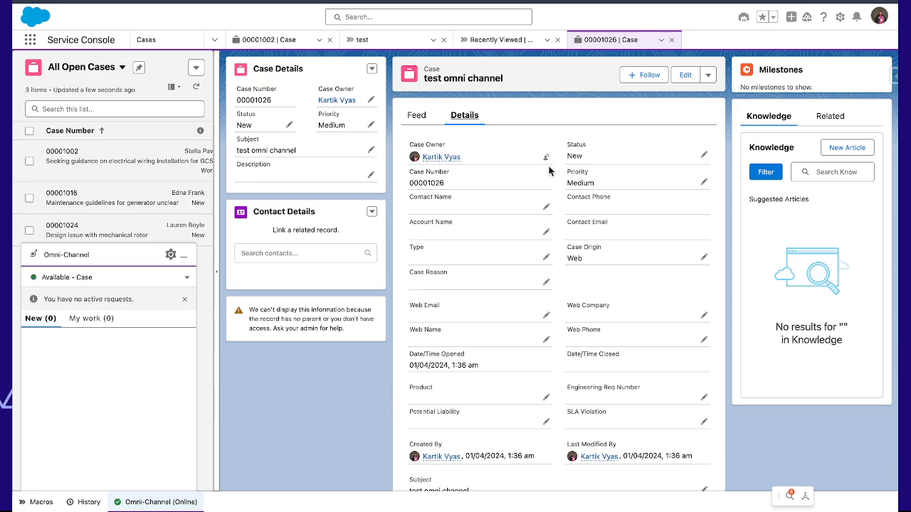
{"action": "left_click", "coordinate": [546, 156]}
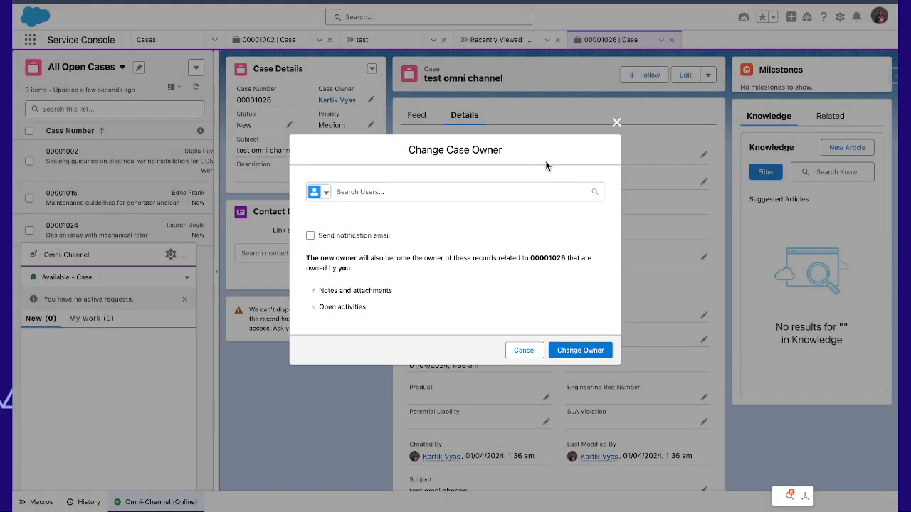
{"action": "left_click", "coordinate": [320, 196]}
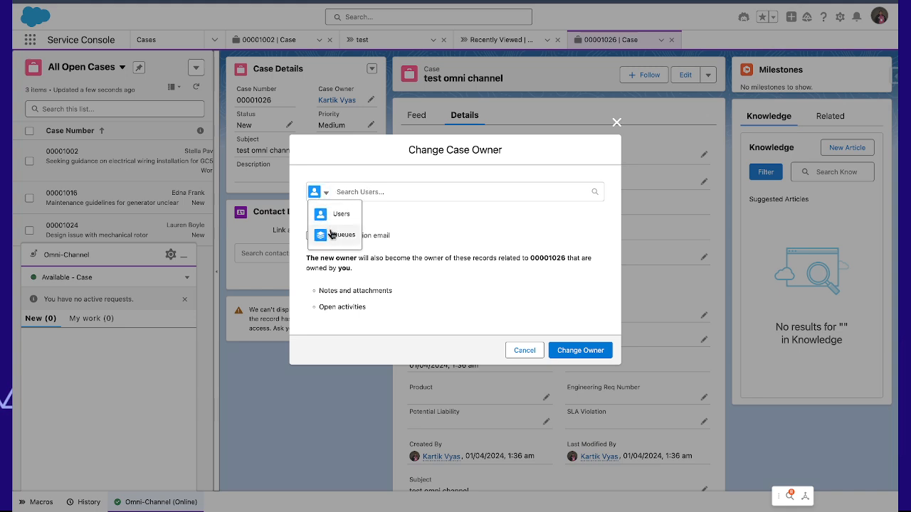
{"action": "left_click", "coordinate": [330, 235]}
{"action": "left_click", "coordinate": [376, 189]}
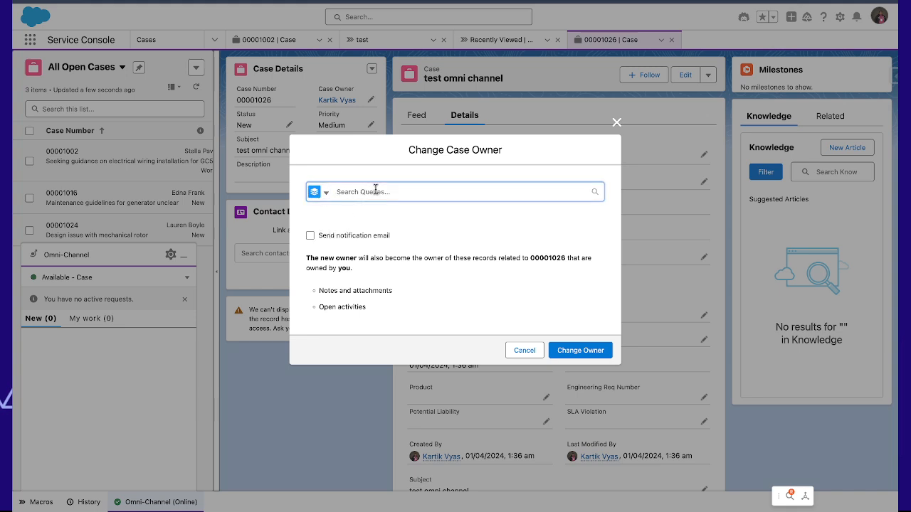
{"action": "type", "text": "test r"}
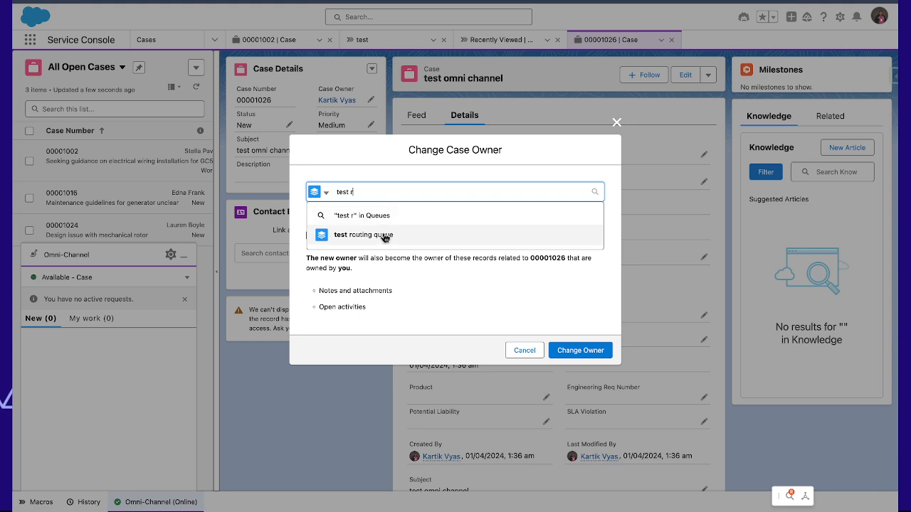
{"action": "left_click", "coordinate": [380, 235]}
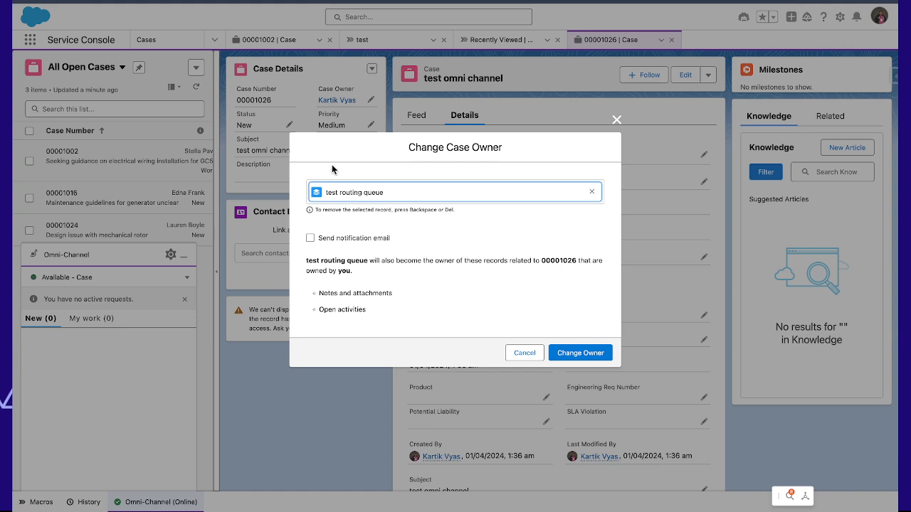
{"action": "left_click", "coordinate": [583, 355]}
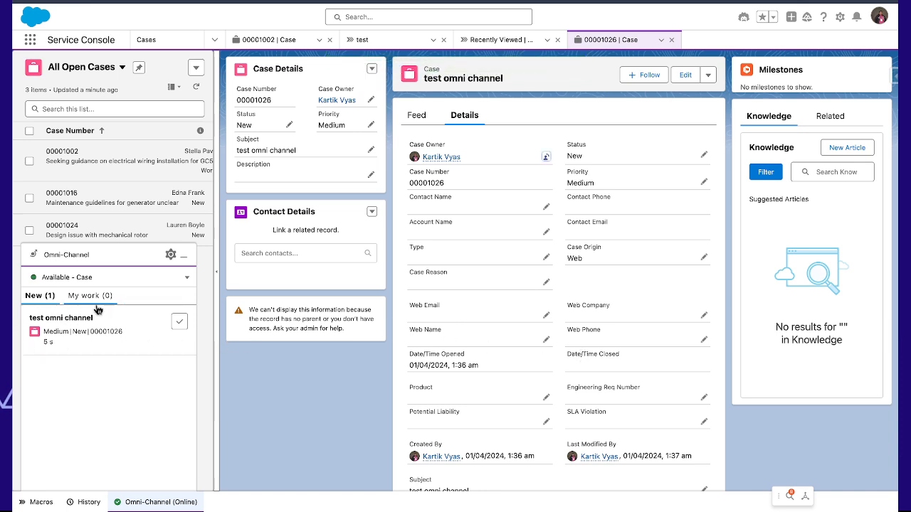
- Accept the incoming "test omni channel" work item in Omni-Channel and check the owner in the case details
{"action": "left_click", "coordinate": [179, 323]}
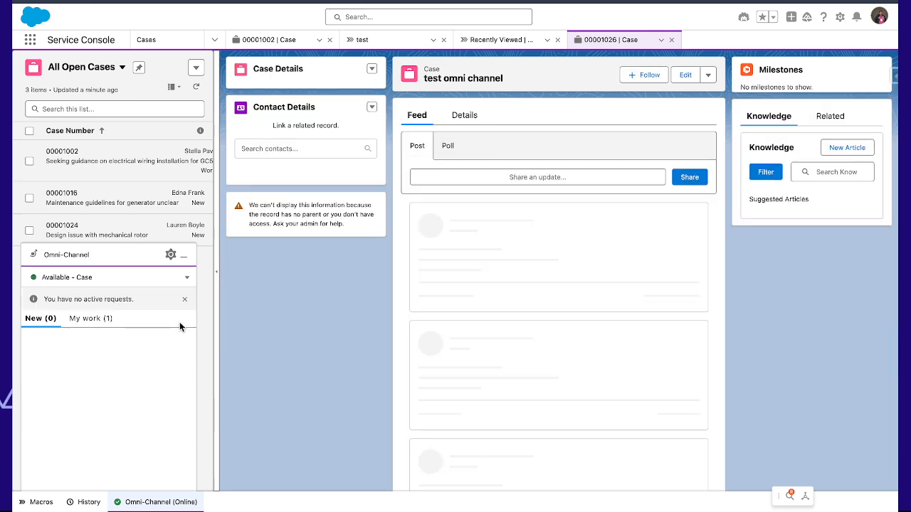
{"action": "left_click", "coordinate": [464, 115]}
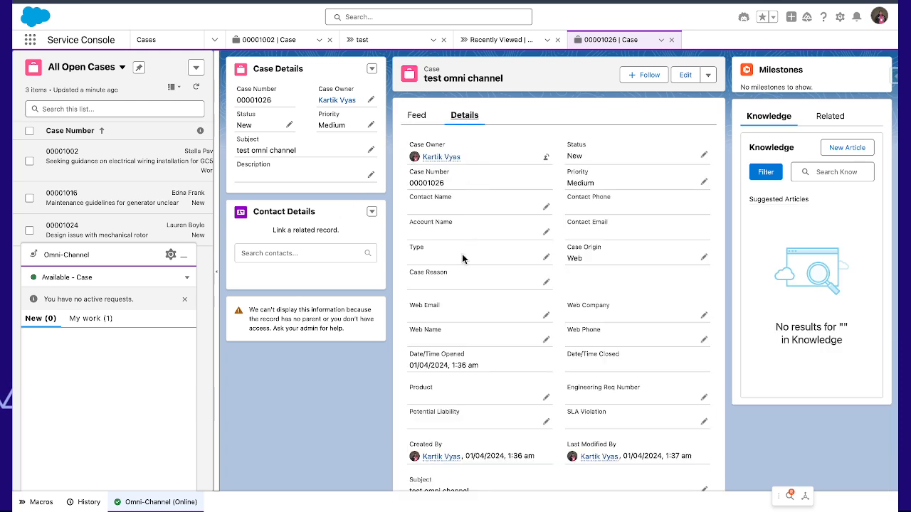